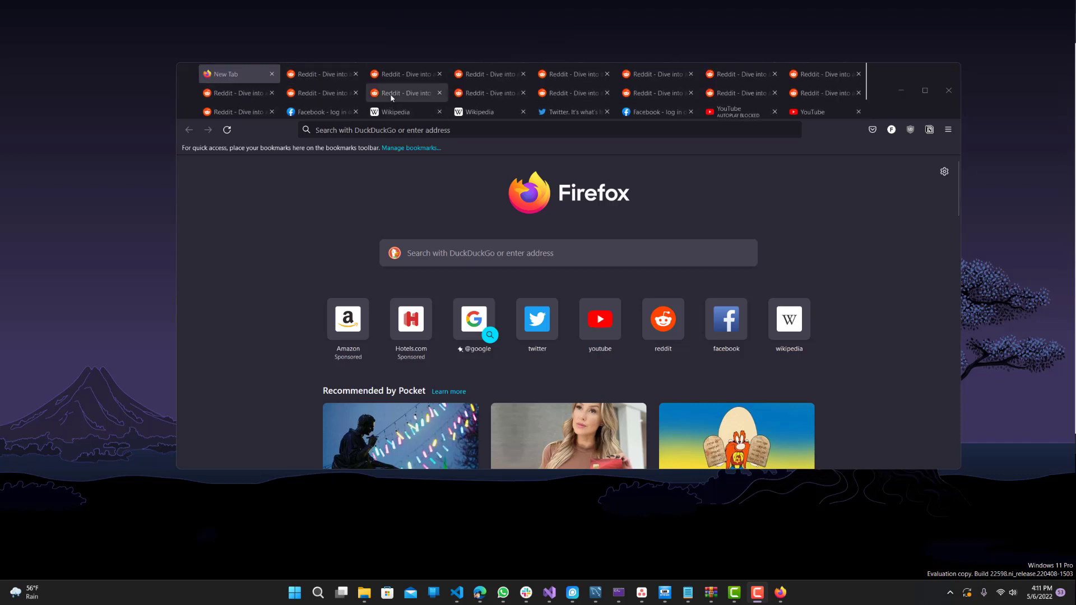
Step: Nudge the Firefox window and scroll the three tab rows down and back up
{"action": "left_click_drag", "start_coordinate": [183, 80], "coordinate": [171, 74]}
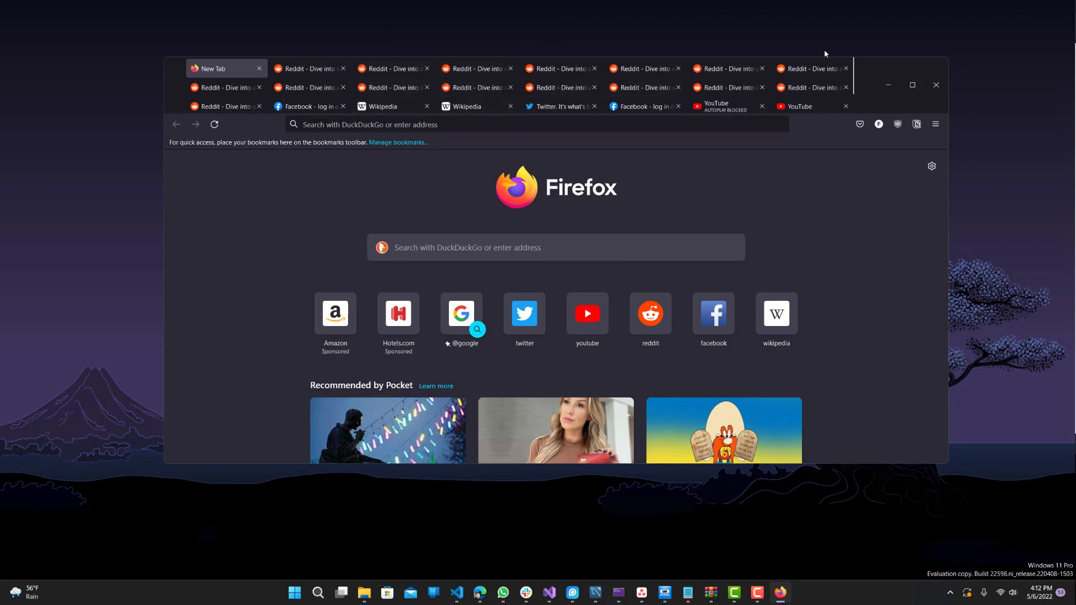
{"action": "scroll", "coordinate": [811, 73], "scroll_direction": "down", "scroll_amount": 1}
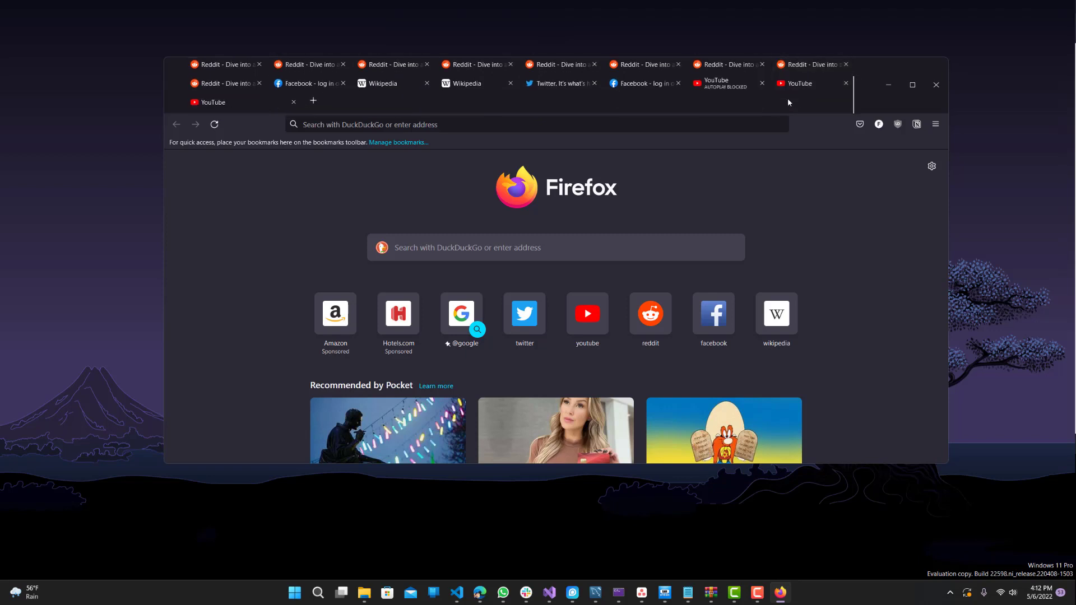
{"action": "scroll", "coordinate": [788, 102], "scroll_direction": "up", "scroll_amount": 1}
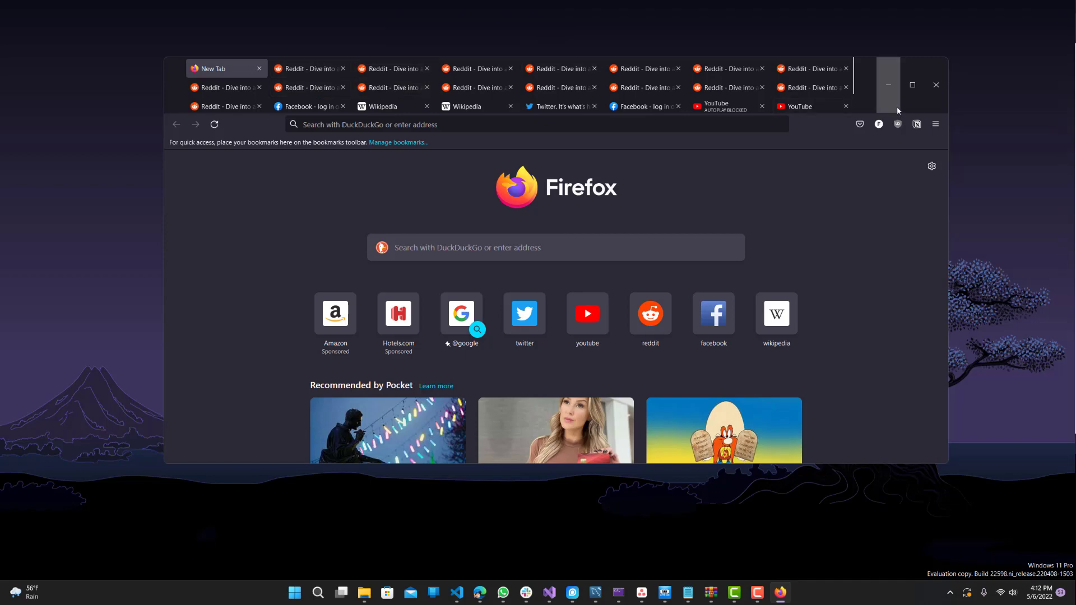
Step: Maximize the window and open five Facebook tabs in the background from the shortcut
{"action": "left_click", "coordinate": [912, 83]}
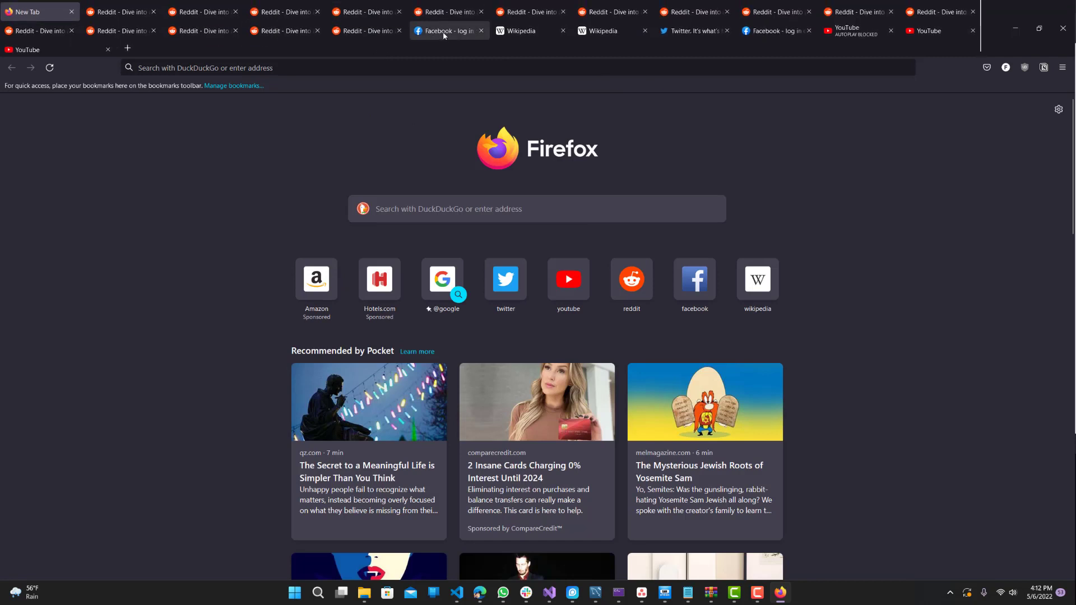
{"action": "middle_click", "coordinate": [698, 277]}
{"action": "middle_click", "coordinate": [698, 277]}
{"action": "middle_click", "coordinate": [696, 277]}
{"action": "middle_click", "coordinate": [694, 277]}
{"action": "middle_click", "coordinate": [690, 277]}
Step: Scroll the tab rows down and up to reveal the new Facebook tab rows
{"action": "scroll", "coordinate": [712, 17], "scroll_direction": "down", "scroll_amount": 2}
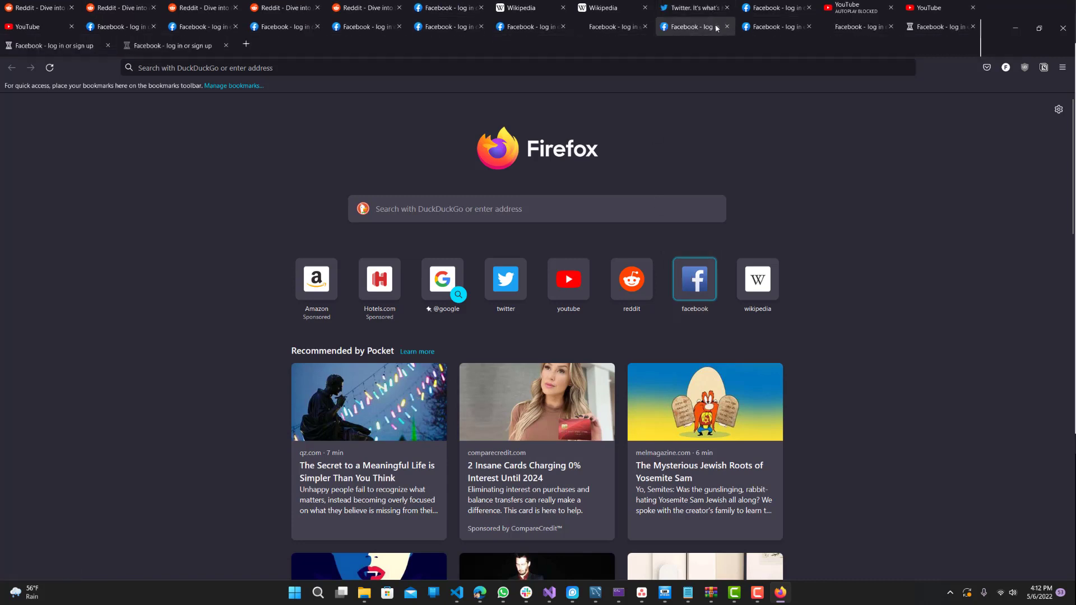
{"action": "scroll", "coordinate": [688, 40], "scroll_direction": "up", "scroll_amount": 1}
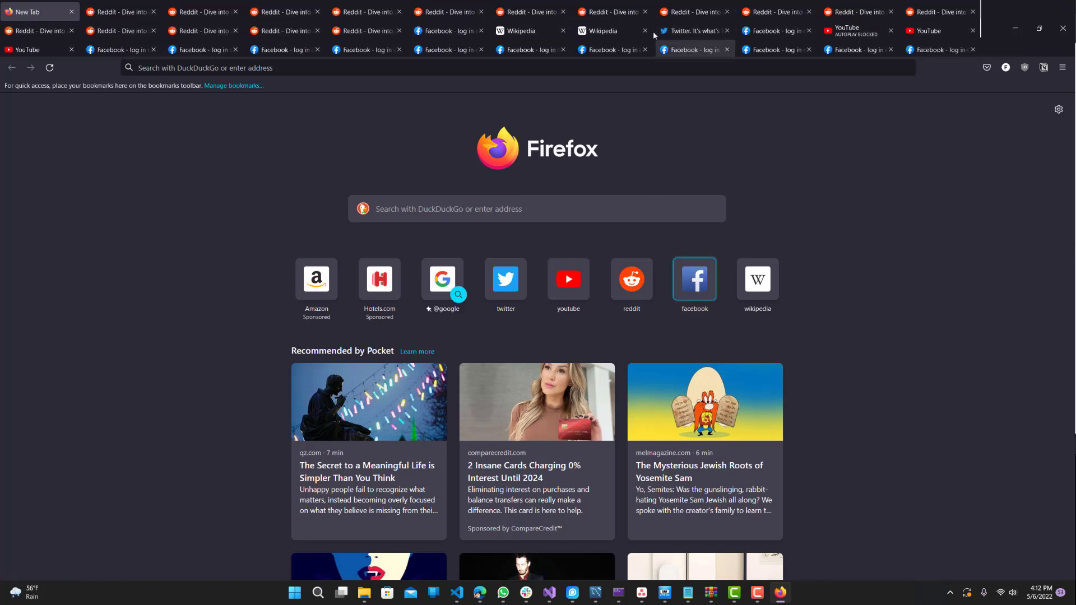
{"action": "scroll", "coordinate": [220, 32], "scroll_direction": "down", "scroll_amount": 1}
{"action": "scroll", "coordinate": [257, 43], "scroll_direction": "up", "scroll_amount": 1}
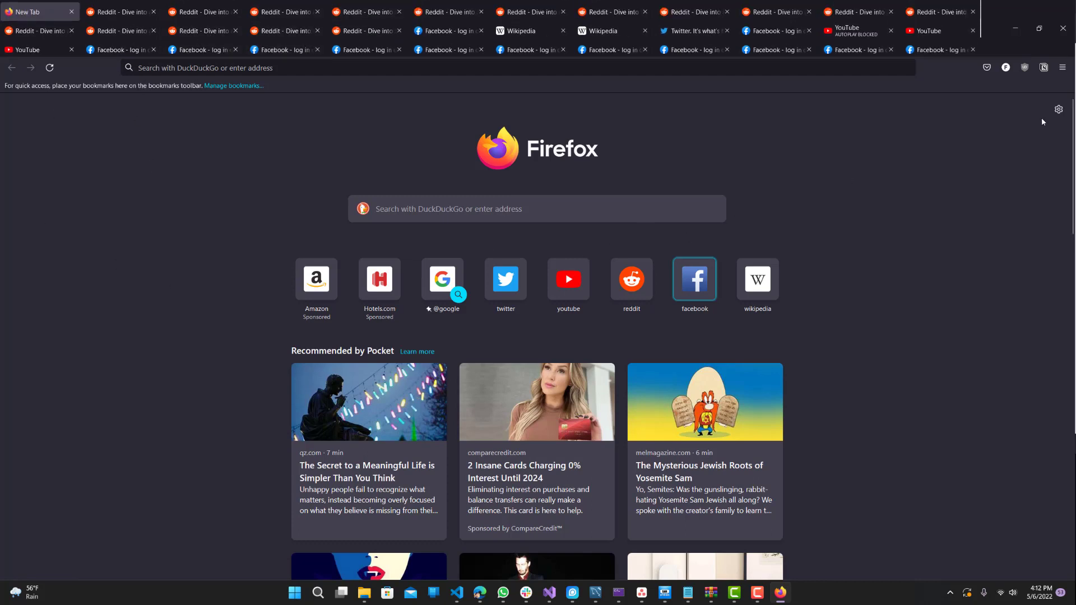
Step: Restore the window to a smaller size and scroll the tab rows again
{"action": "left_click_drag", "start_coordinate": [994, 36], "coordinate": [881, 133]}
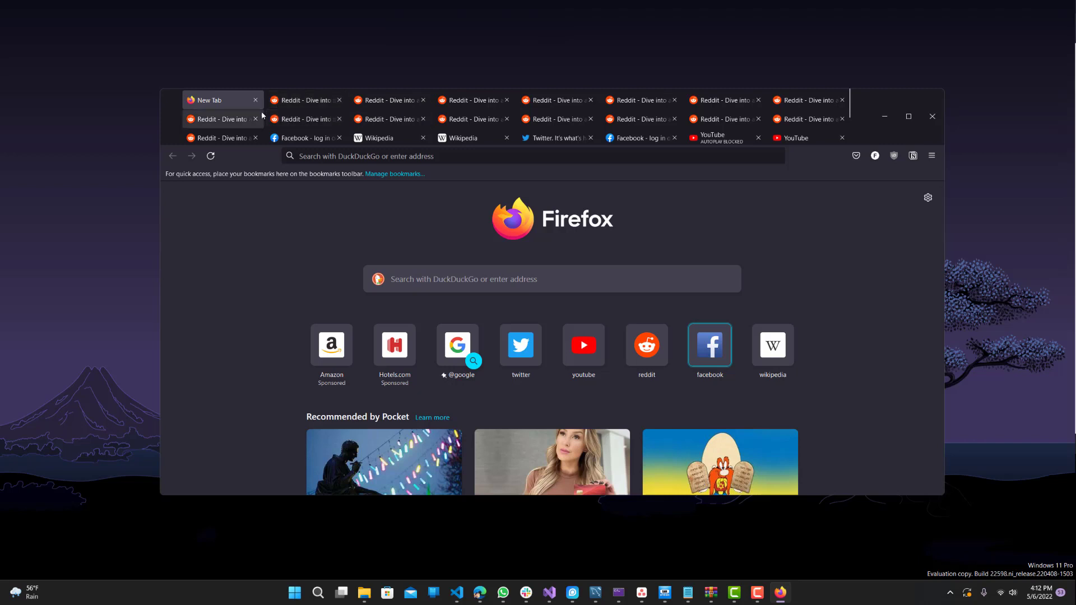
{"action": "scroll", "coordinate": [594, 116], "scroll_direction": "down", "scroll_amount": 2}
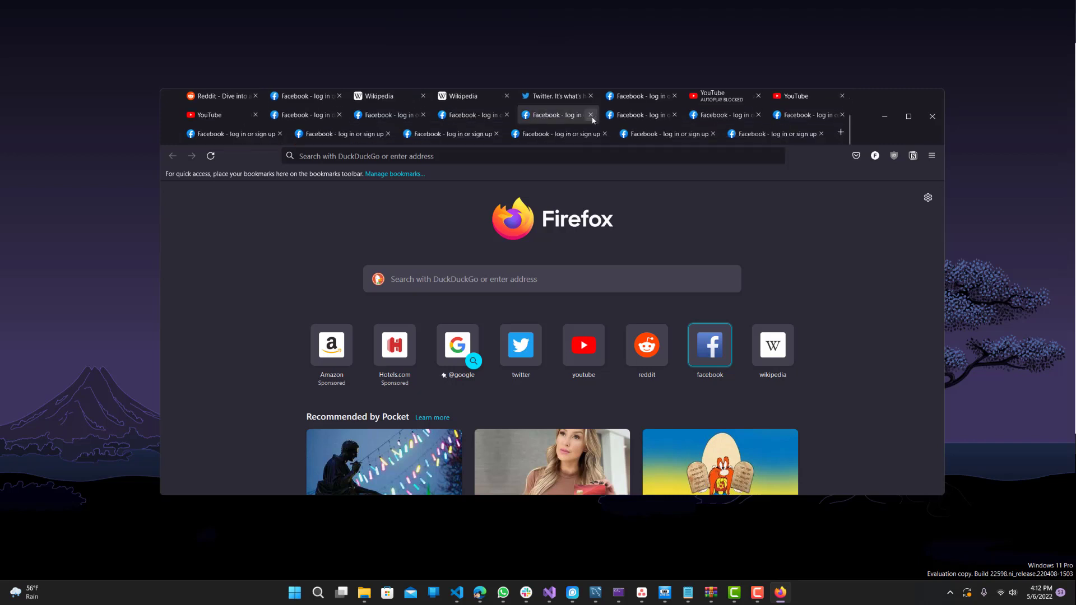
{"action": "scroll", "coordinate": [594, 118], "scroll_direction": "up", "scroll_amount": 3}
{"action": "scroll", "coordinate": [394, 126], "scroll_direction": "down", "scroll_amount": 1}
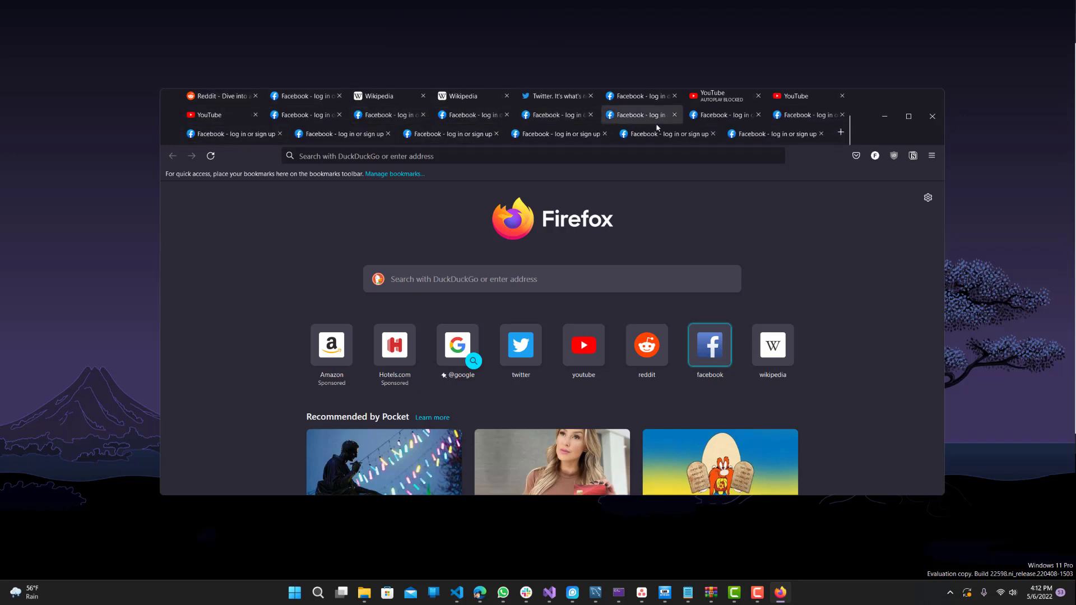
{"action": "scroll", "coordinate": [785, 132], "scroll_direction": "up", "scroll_amount": 2}
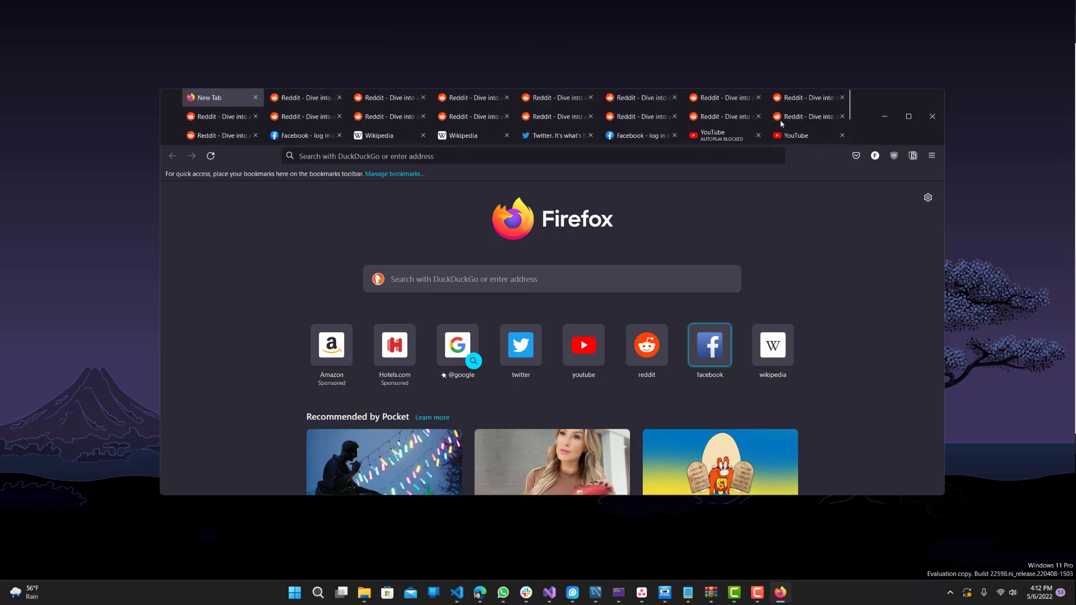
{"action": "scroll", "coordinate": [778, 119], "scroll_direction": "down", "scroll_amount": 2}
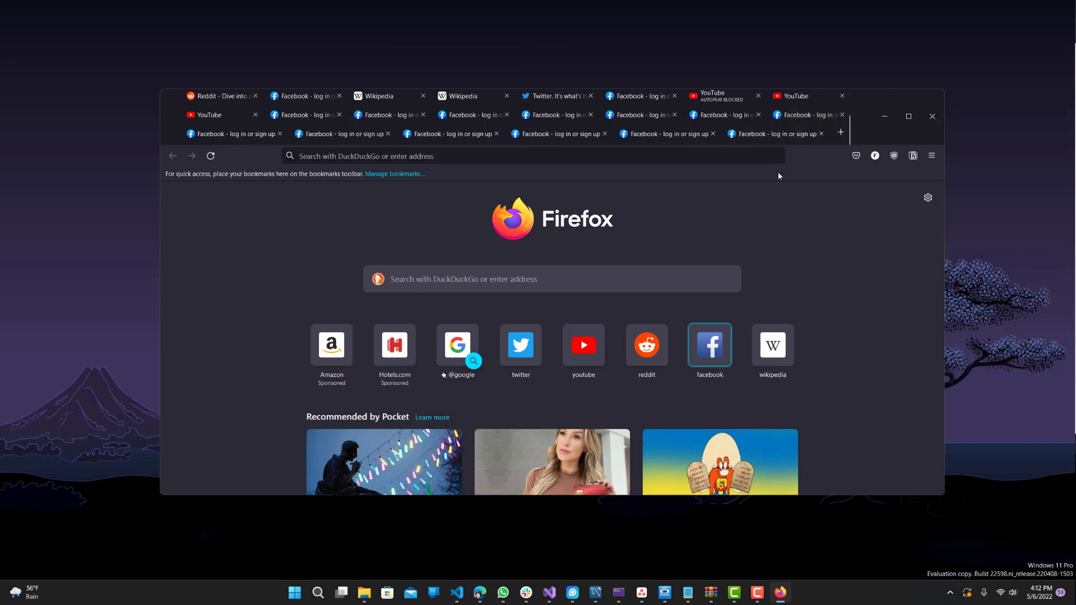
{"action": "scroll", "coordinate": [779, 133], "scroll_direction": "up", "scroll_amount": 2}
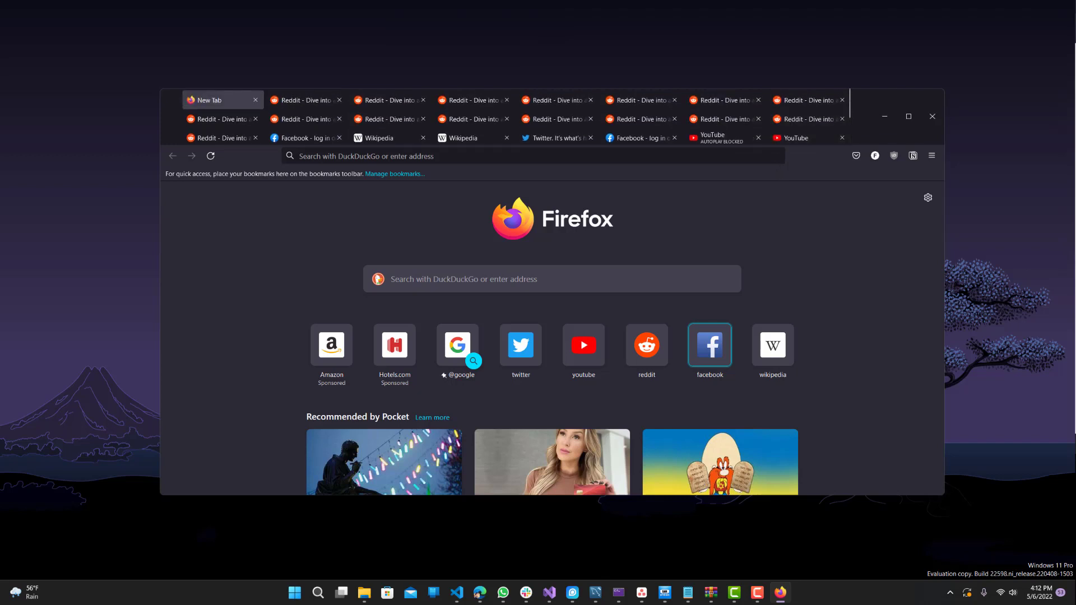
Step: Open about:config past the warning and filter by toolkit.le to show the stylesheets preference as true
{"action": "key", "text": "alt+Tab"}
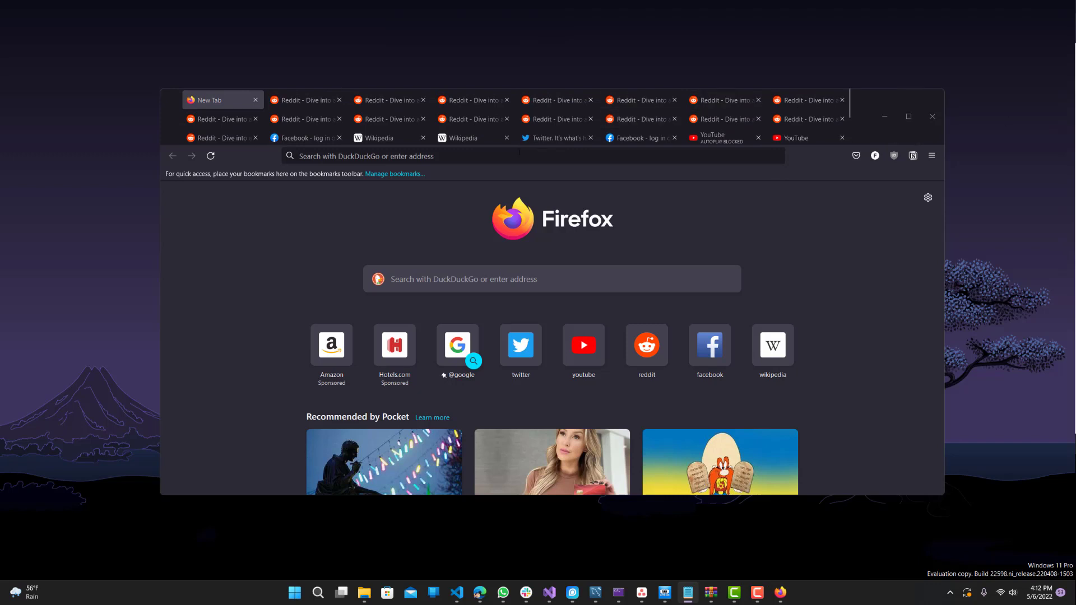
{"action": "left_click", "coordinate": [517, 156]}
{"action": "type", "text": "about:config"}
{"action": "key", "text": "Return"}
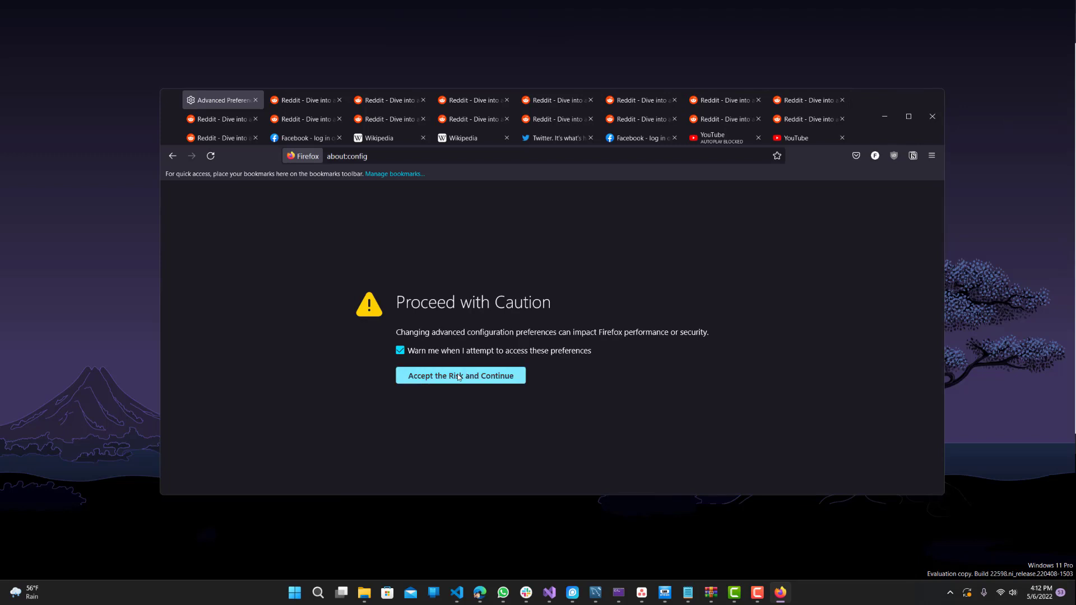
{"action": "left_click", "coordinate": [483, 377]}
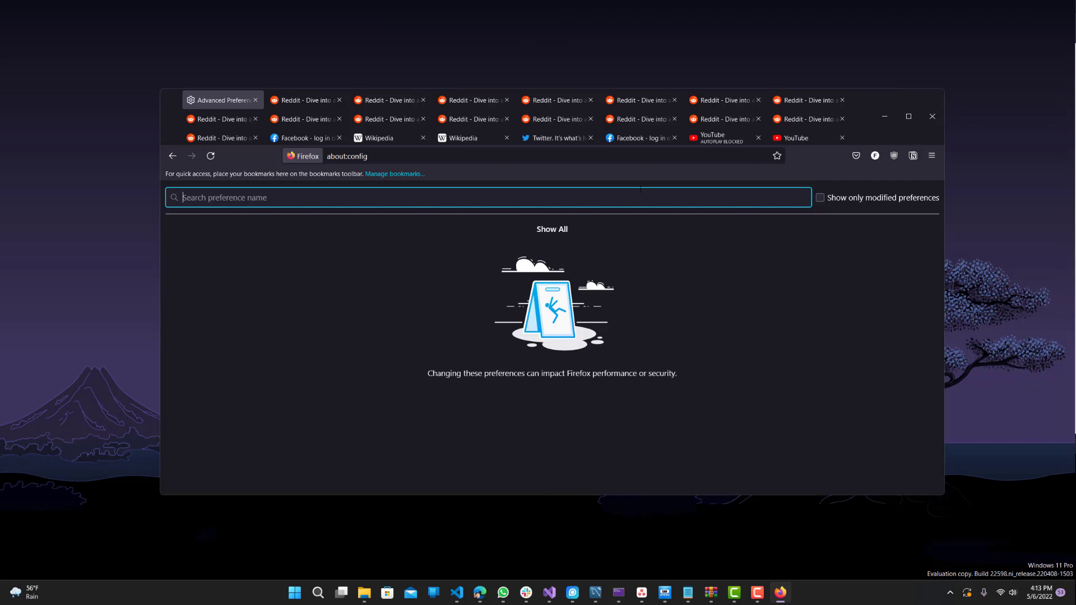
{"action": "type", "text": "toolkit."}
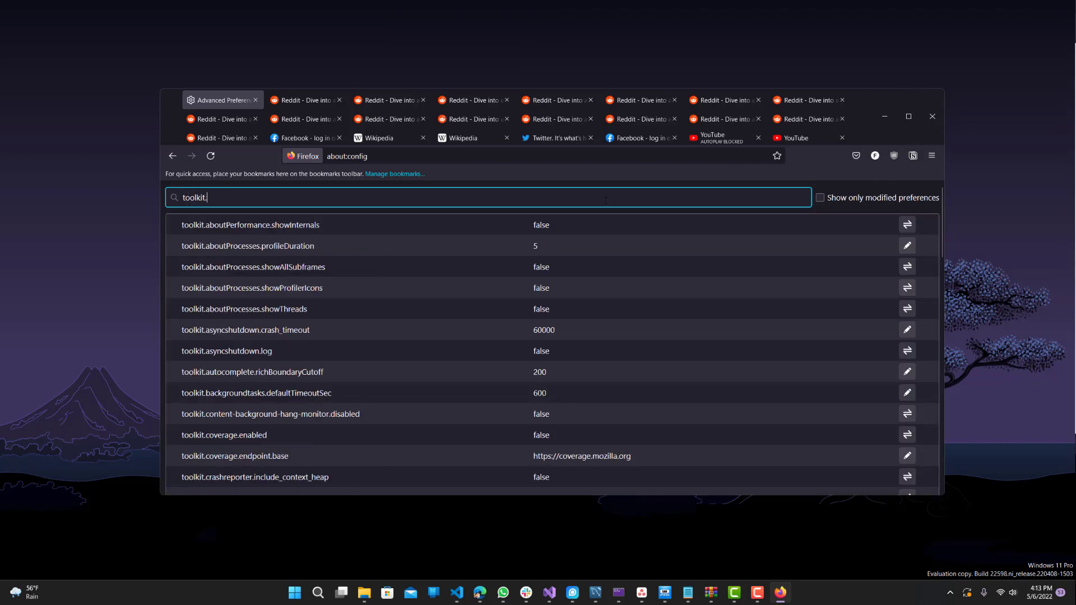
{"action": "type", "text": "le"}
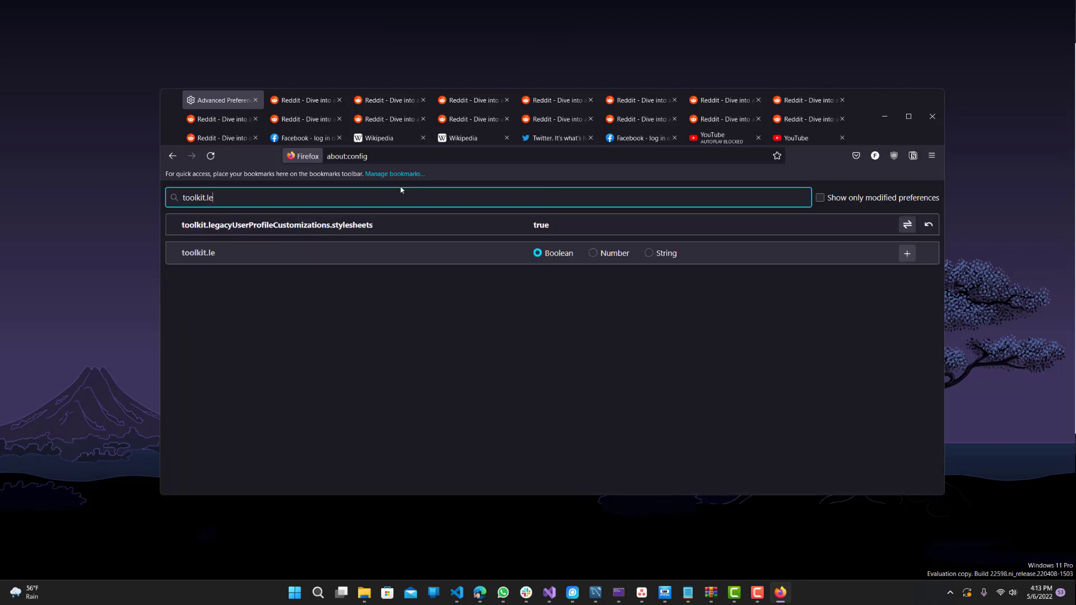
{"action": "left_click", "coordinate": [414, 224]}
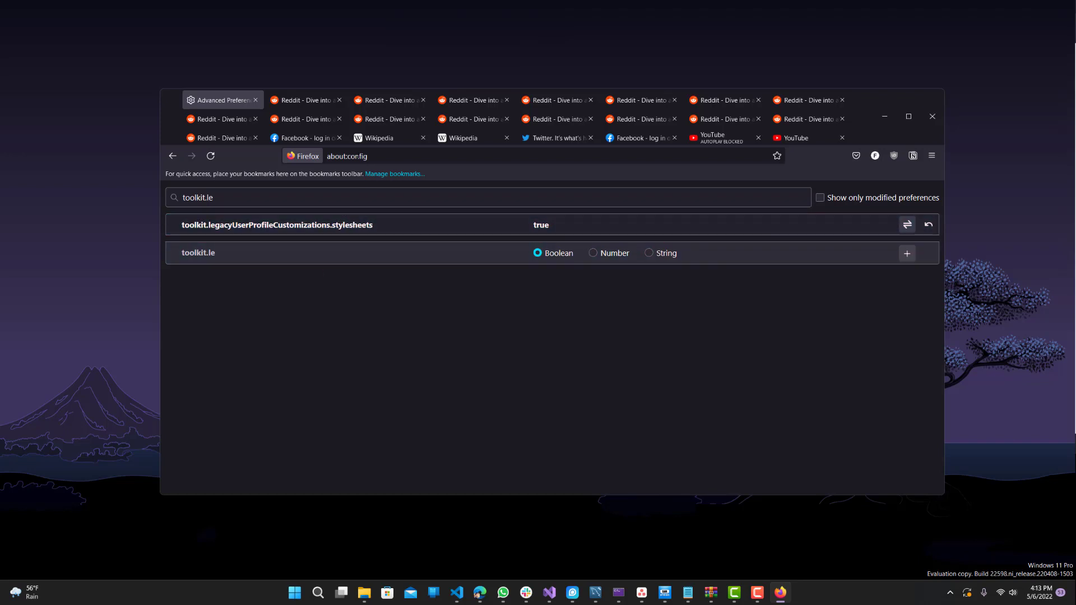
Step: Load about:support, maximize the window and highlight the Profile Folder entry
{"action": "double_click", "coordinate": [357, 156]}
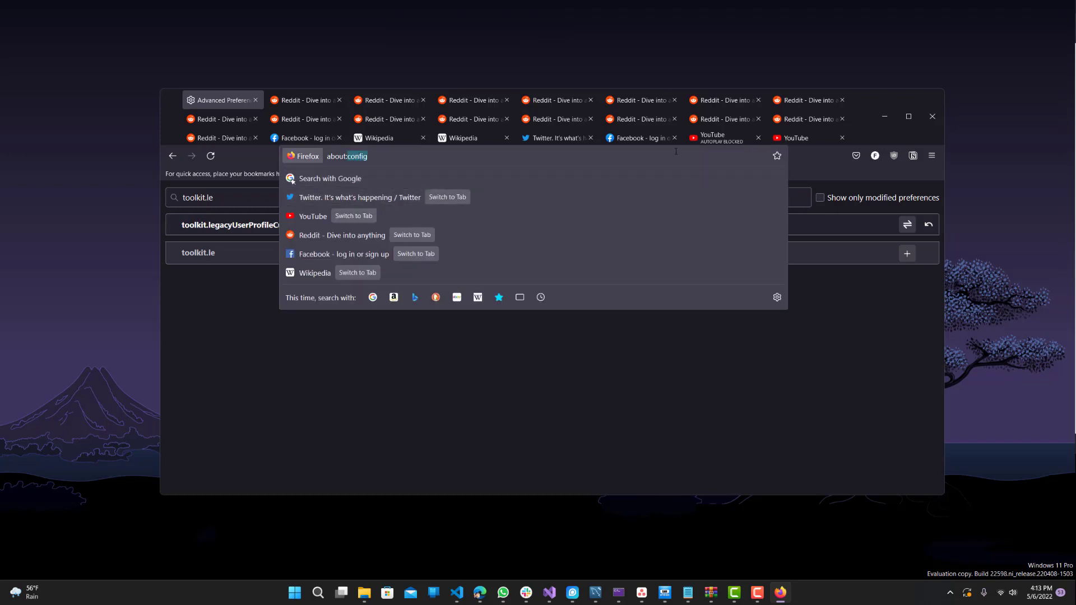
{"action": "type", "text": "ssupport"}
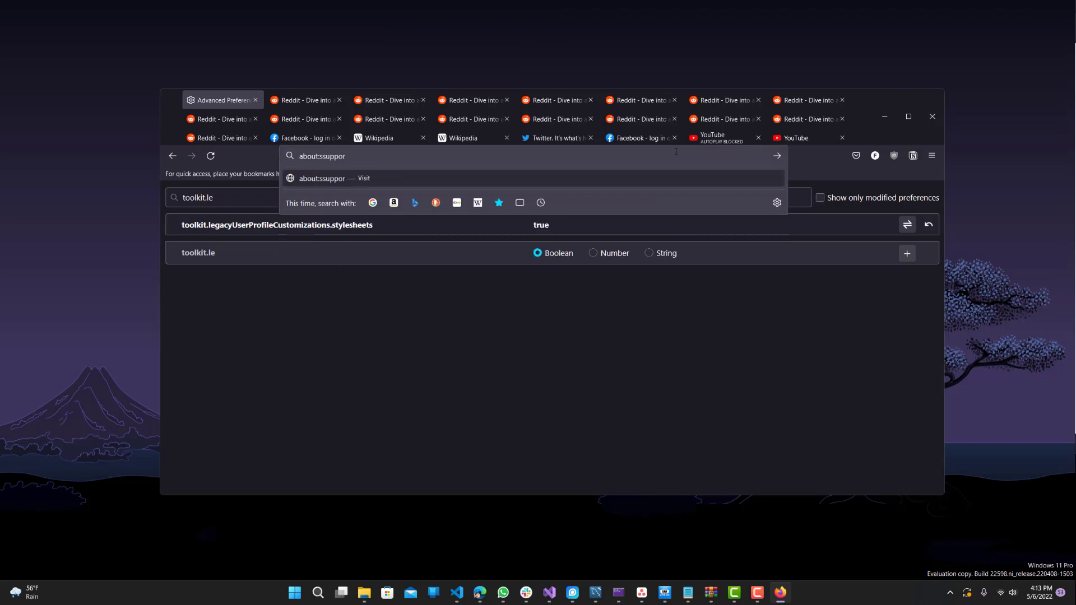
{"action": "key", "text": "Return"}
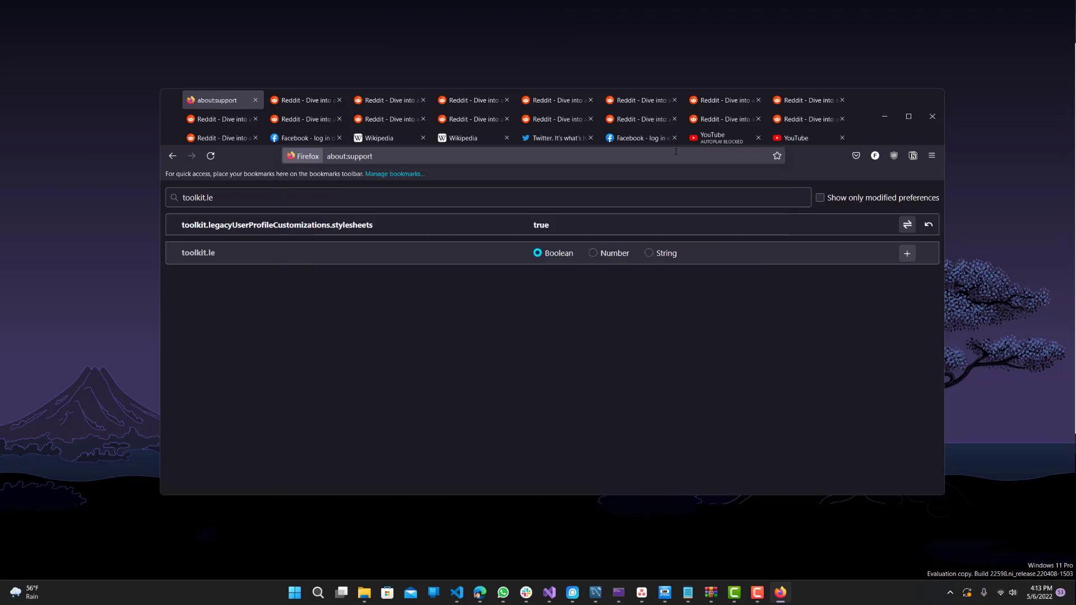
{"action": "left_click", "coordinate": [909, 116]}
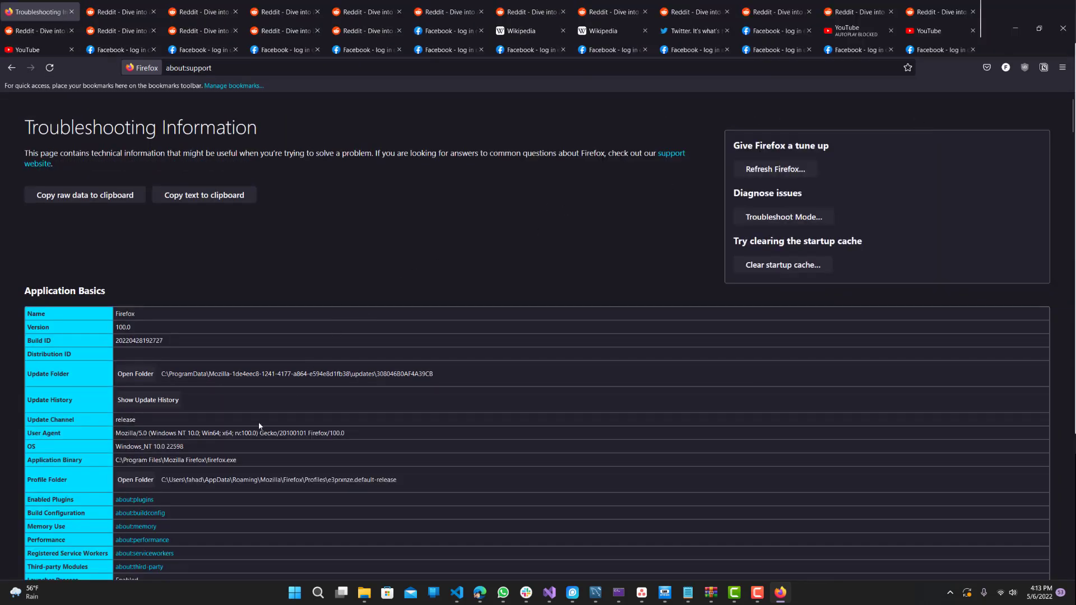
{"action": "left_click_drag", "start_coordinate": [95, 478], "coordinate": [26, 480]}
Step: Open the profile folder in File Explorer and select its chrome folder
{"action": "left_click", "coordinate": [146, 486]}
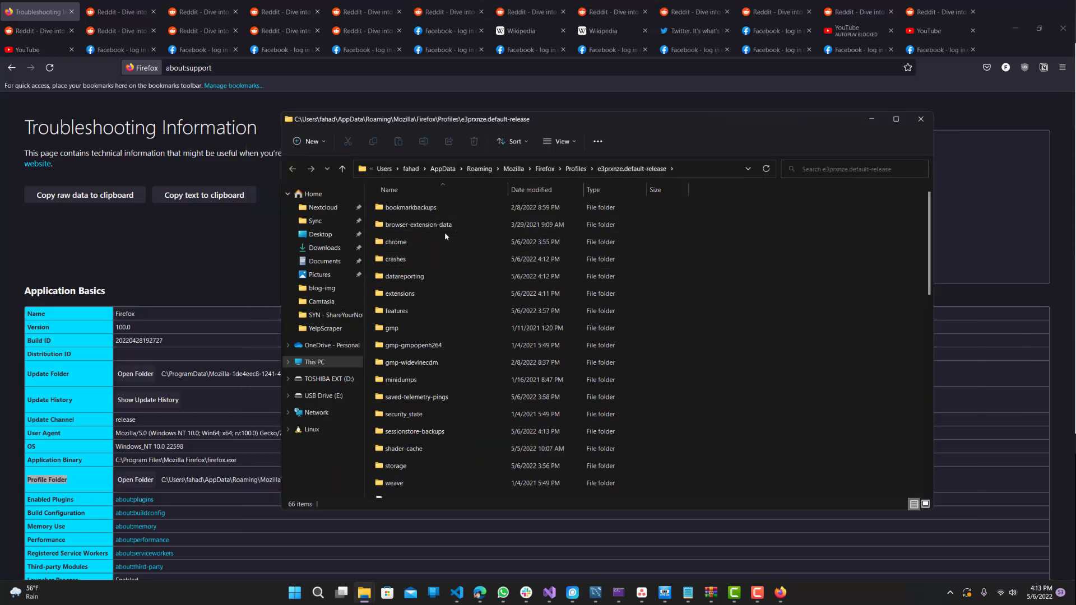
{"action": "left_click", "coordinate": [424, 242]}
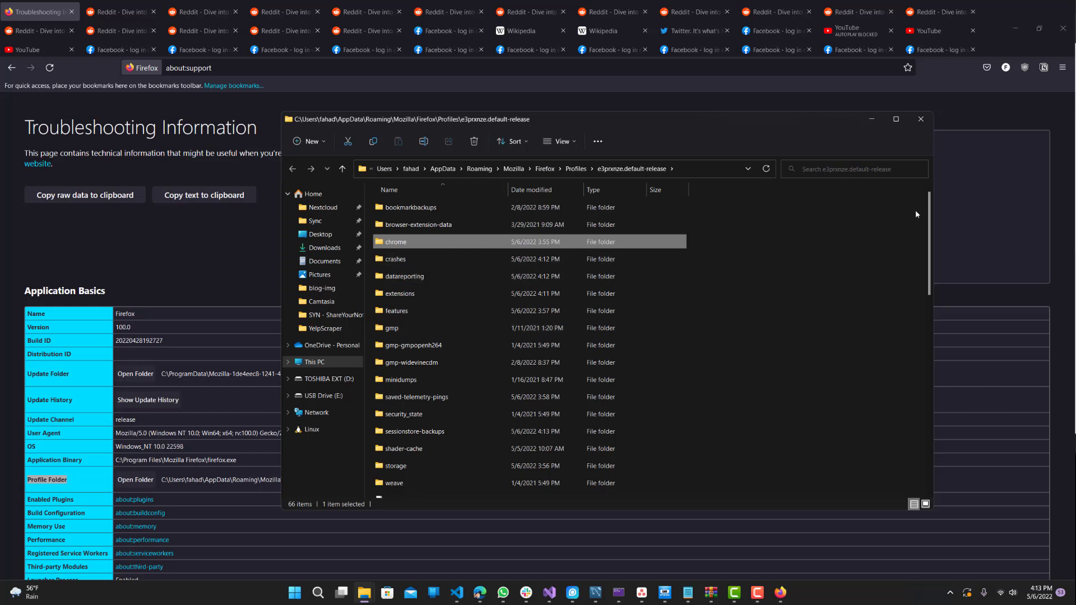
{"action": "right_click", "coordinate": [757, 240]}
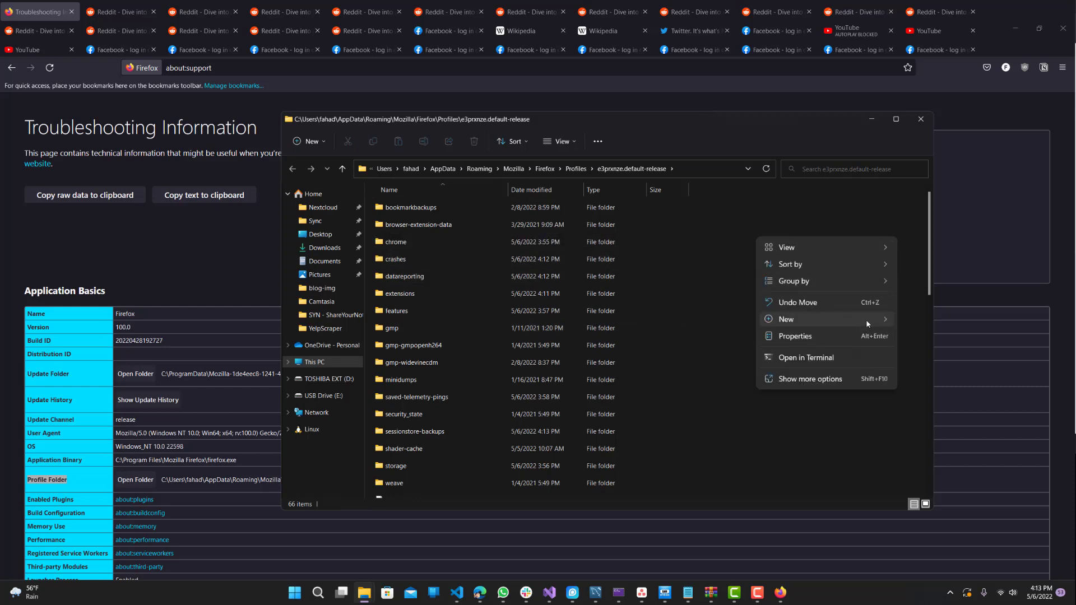
{"action": "left_click", "coordinate": [735, 308]}
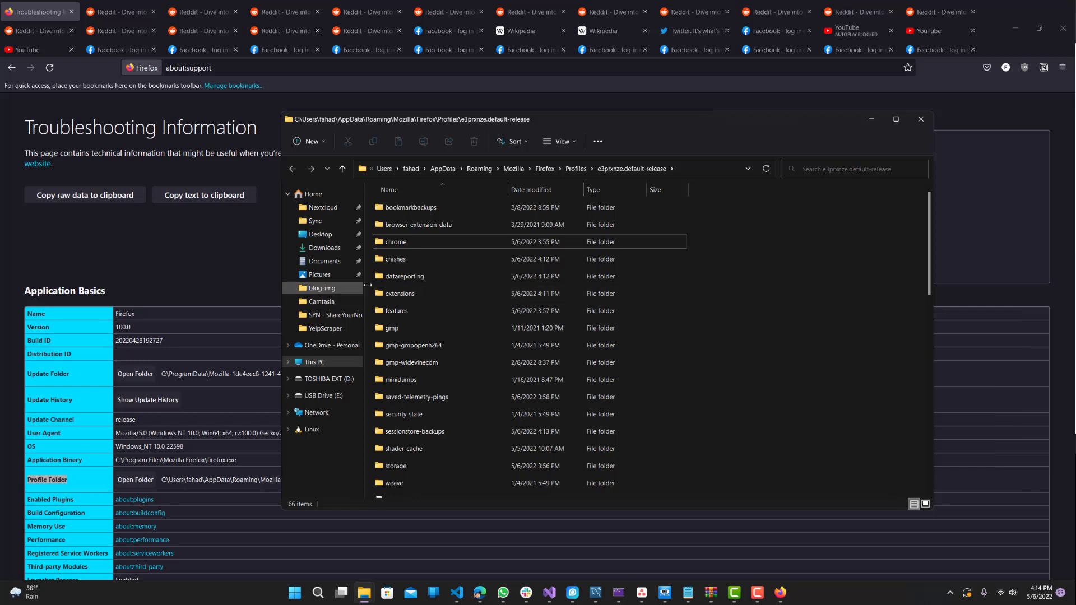
Step: Open the chrome folder to view UserChrome.css, then return to the profile folder
{"action": "double_click", "coordinate": [425, 238]}
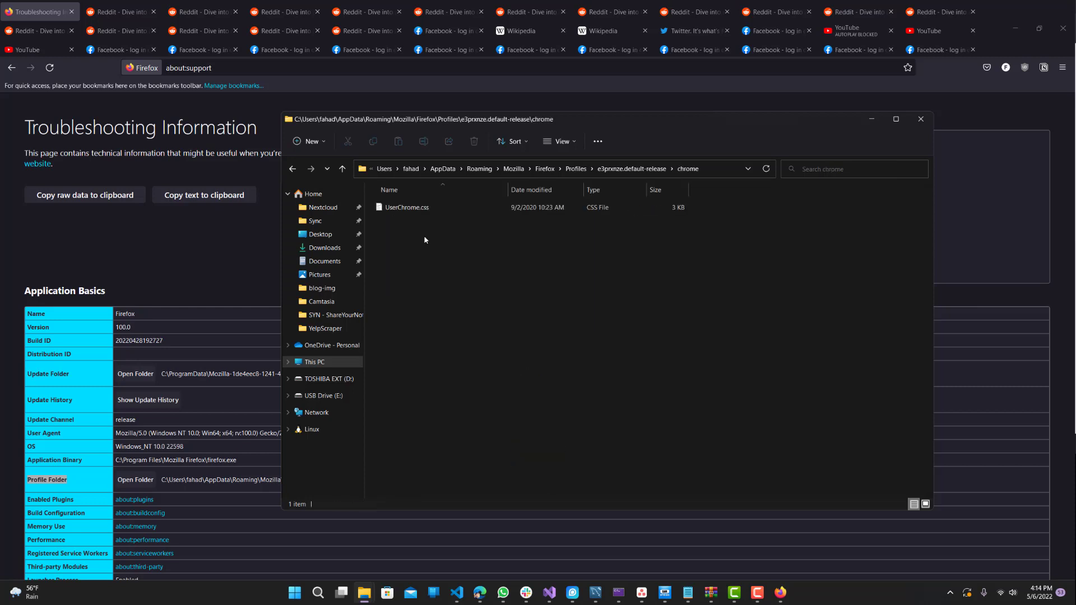
{"action": "left_click", "coordinate": [415, 208]}
{"action": "left_click", "coordinate": [453, 257]}
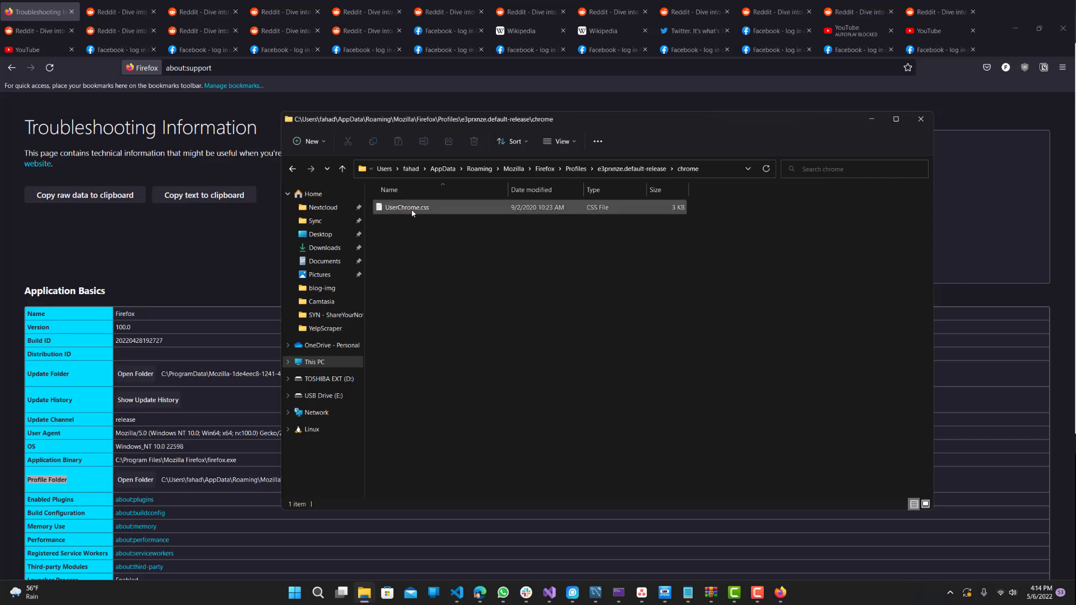
{"action": "left_click", "coordinate": [622, 169]}
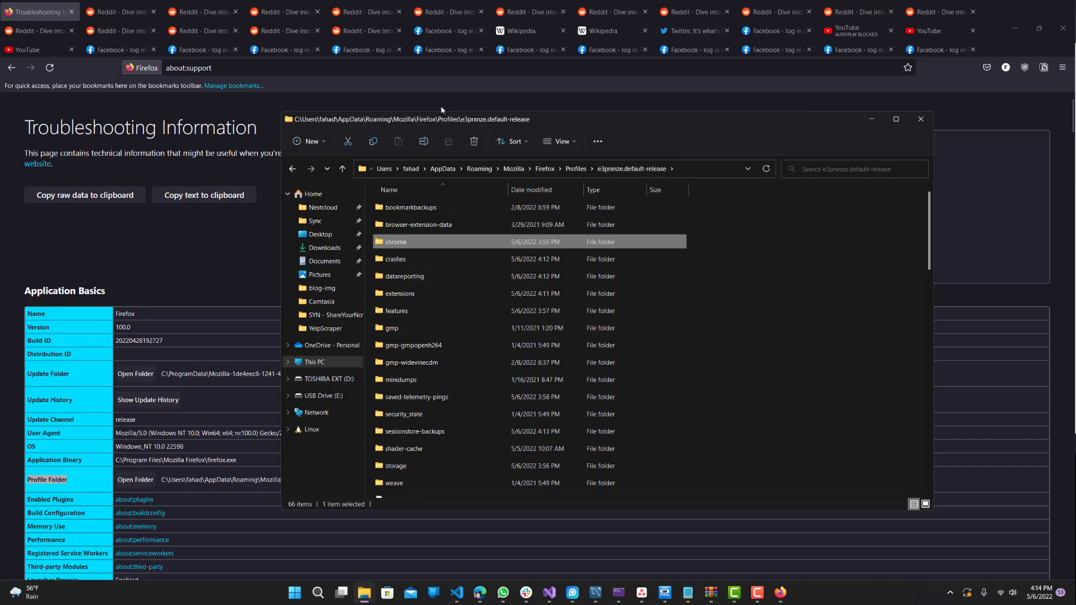
Step: Reposition the Explorer window and reopen the chrome folder
{"action": "left_click_drag", "start_coordinate": [504, 120], "coordinate": [671, 101]}
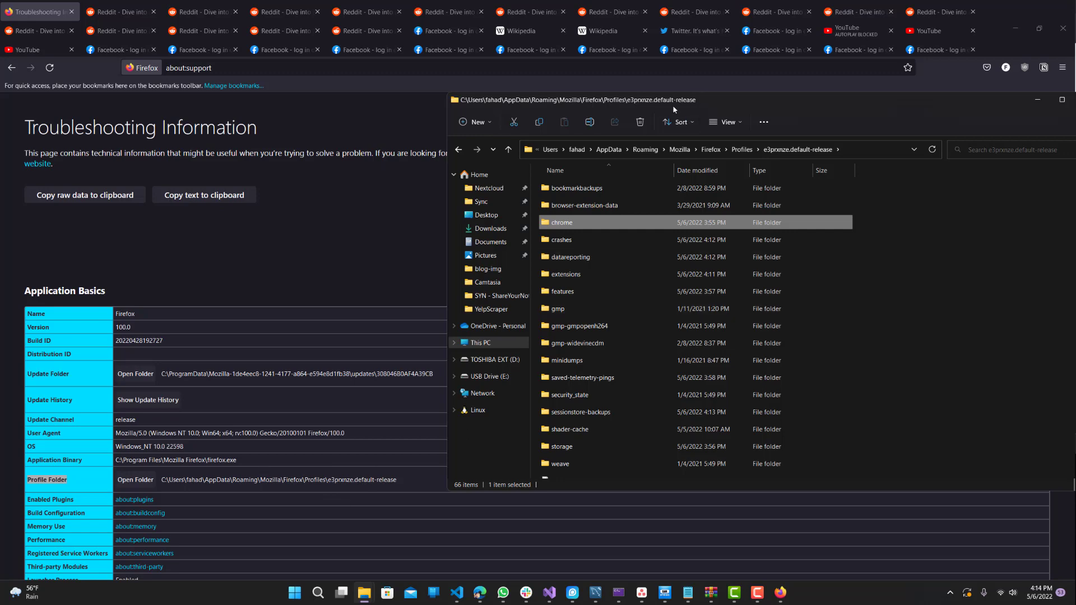
{"action": "left_click_drag", "start_coordinate": [661, 114], "coordinate": [459, 145]}
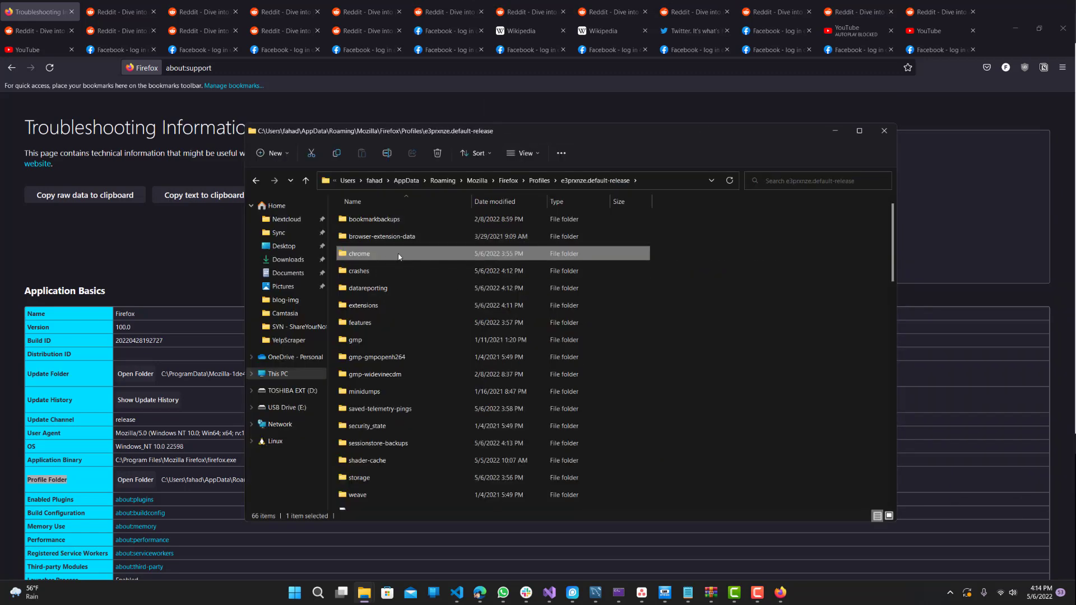
{"action": "double_click", "coordinate": [381, 253]}
{"action": "left_click", "coordinate": [613, 180]}
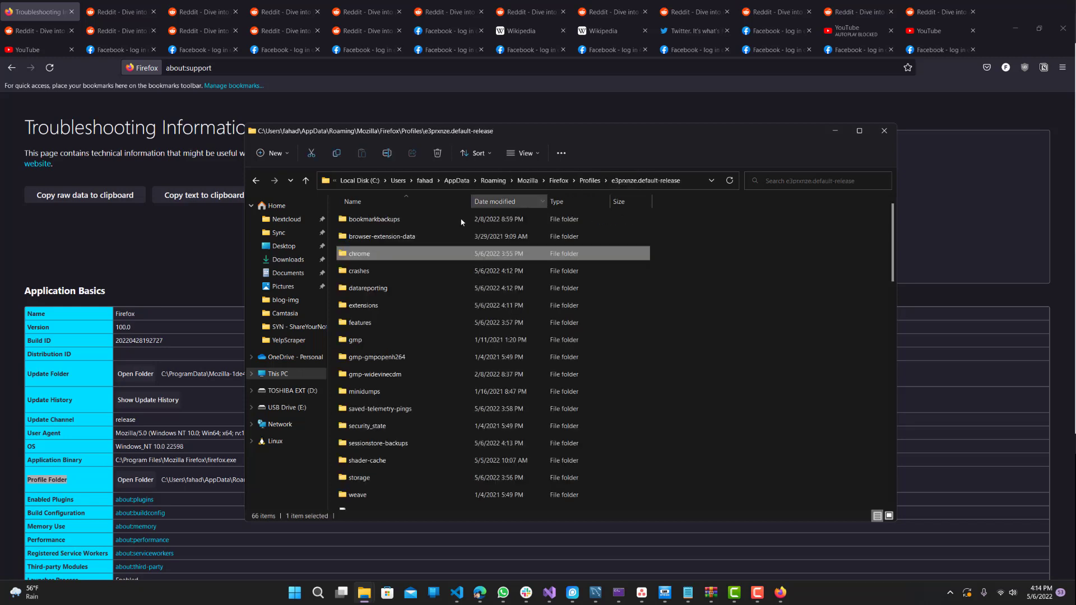
{"action": "double_click", "coordinate": [379, 255]}
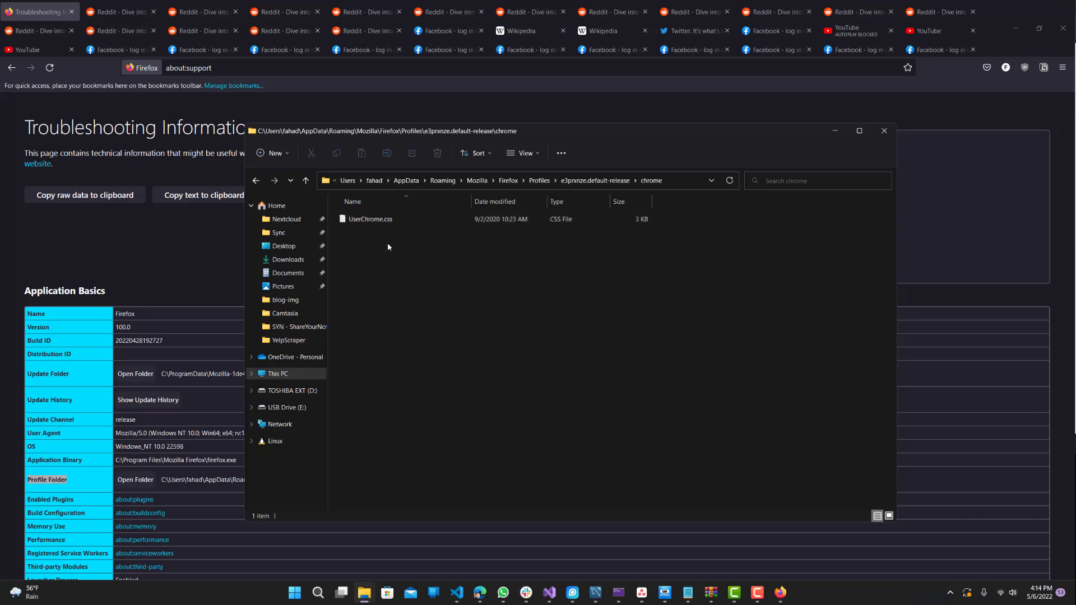
Step: Open UserChrome.css in VS Code, overwrite it with the pasted multi-row tabs CSS, and minimize
{"action": "double_click", "coordinate": [375, 223]}
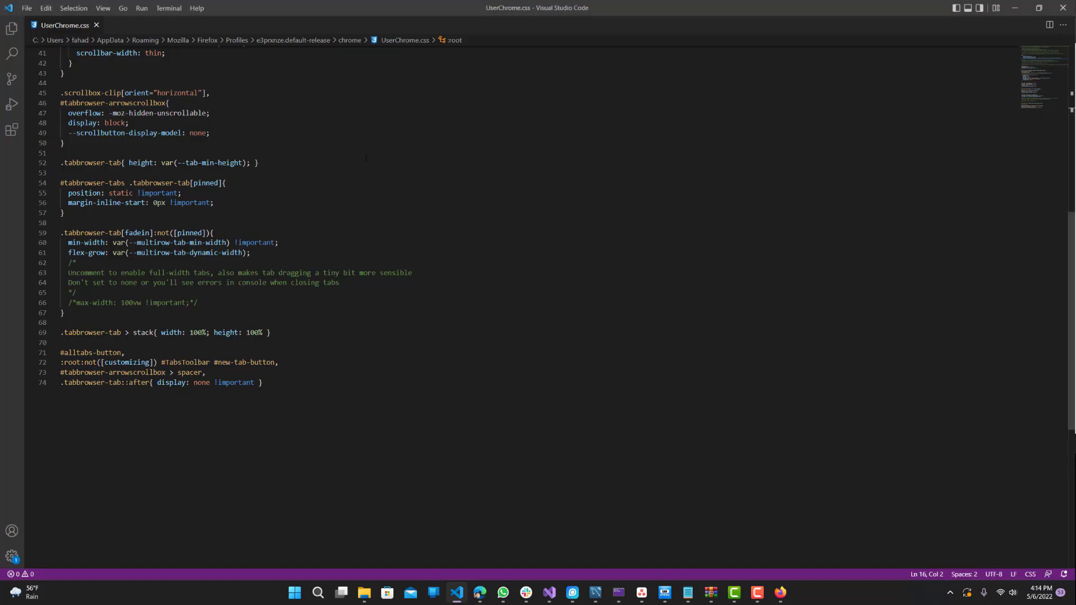
{"action": "key", "text": "ctrl+a"}
{"action": "type", "text": "/* Source file https://github.com/MrOtherGuy/firefox-csshacks/tree/master/chrome/multi-row_tabs.css made available under Mozilla Public License v. 2.0 See the above repository for updates as well as full license text. */  /* Makes tabs to appear on multiple lines */ /* Tab reordering will not work and can't be made to work */ /* You can use multi-row_tabs_window_control_patch.css to move window controls to nav-bar*/  /* You might want to move tabs-new-tab-button outside tabs toolbar for smoother behavior */  /* Change the --multirow-n-rows to change maximum number of rows before the rows will start to scroll  */  :root{     --multirow-n-rows: 3;     --multirow-tab-min-width: 150px;     --multirow-tab-dynamic-width: 1; /* Change to 0 for fixed-width tabs using the above width. */ }  /* Scrollbar can't be clicked but the rows can be scrolled with mouse wheel */ /* Uncomment the next line if you want to be able to use the scrollbar with mouse clicks */  /* #tabbrowser-arrowscrollbox{ -moz-window-dragging: no-drag } */  /* Uncommenting the above makes you unable to drag the window from empty space in the tab strip but normal draggable spaces will continue to work */  #tabbrowser-tabs{   min-height: unset !important;   padding-inline-start: 0px !important }  @-moz-document url(chrome://browser/content/browser.xhtml){   #scrollbutton-up~spacer,   #scrollbutton-up,   #scrollbutton-down{ display: var(--scrollbutton-display-model,initial) }    scrollbox[part][orient=\"horizontal\"]{     display: flex;     flex-wrap: wrap;     overflow-y: auto;     max-height: calc(var(--tab-min-height) * var(--multirow-n-rows));     scrollbar-color: currentColor transparent;     scrollbar-width: thin;   } }  .scrollbox-clip[orient=\"horizontal\"], #tabbrowser-arrowscrollbox{   overflow: -moz-hidden-unscrollable;   display: block;   --scrollbutton-display-model: none; }  .tabbrowser-tab{ height: var(--tab-min-height); }"}
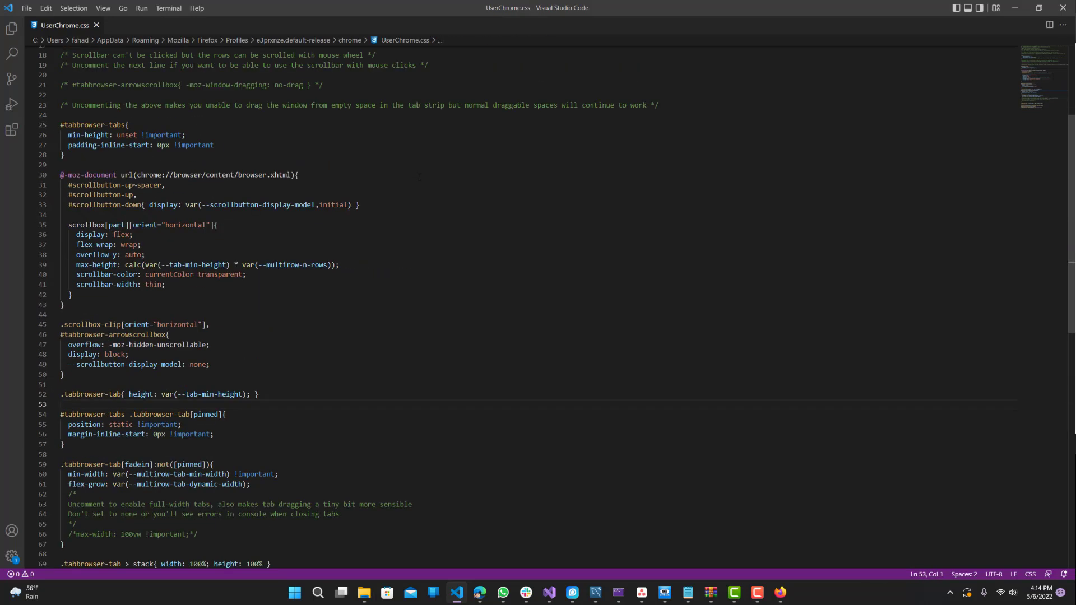
{"action": "scroll", "coordinate": [504, 201], "scroll_direction": "down", "scroll_amount": 9}
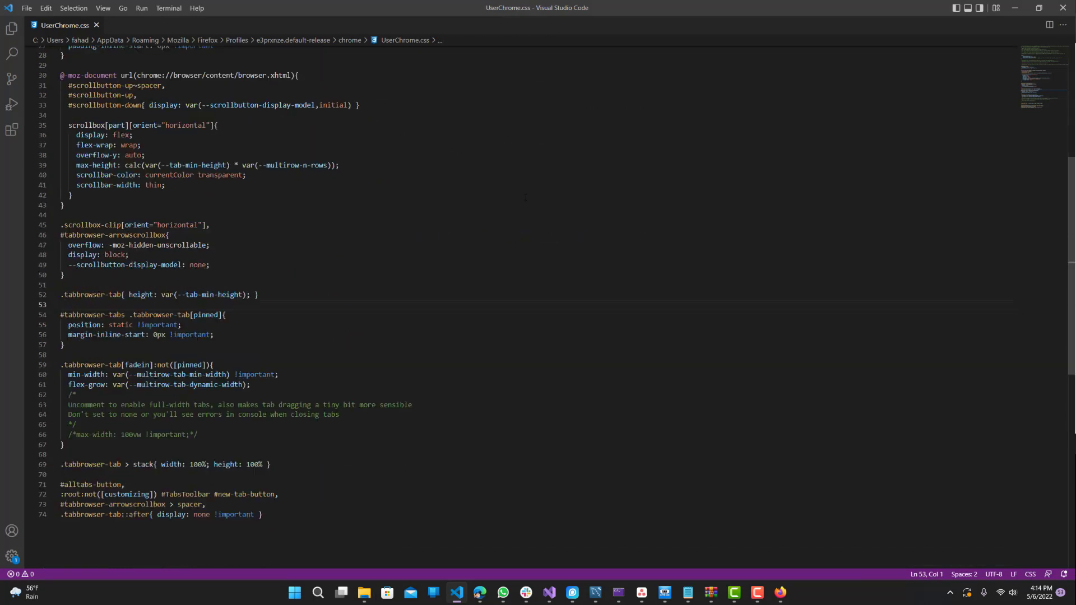
{"action": "left_click", "coordinate": [1015, 7]}
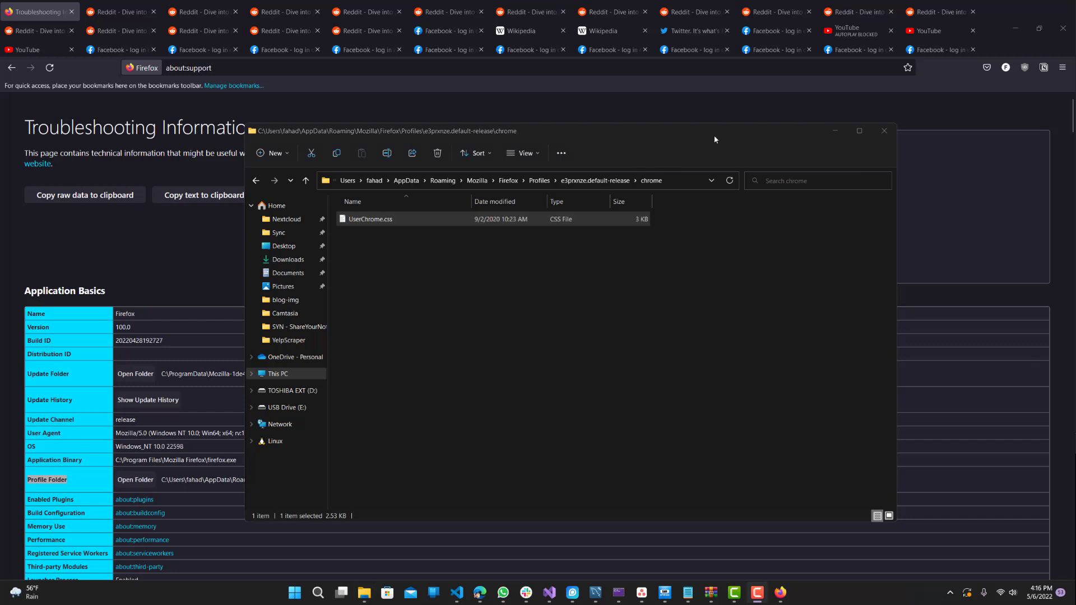
Step: Bring Firefox's Troubleshooting Information page to the front and scroll it down and up
{"action": "left_click", "coordinate": [821, 99]}
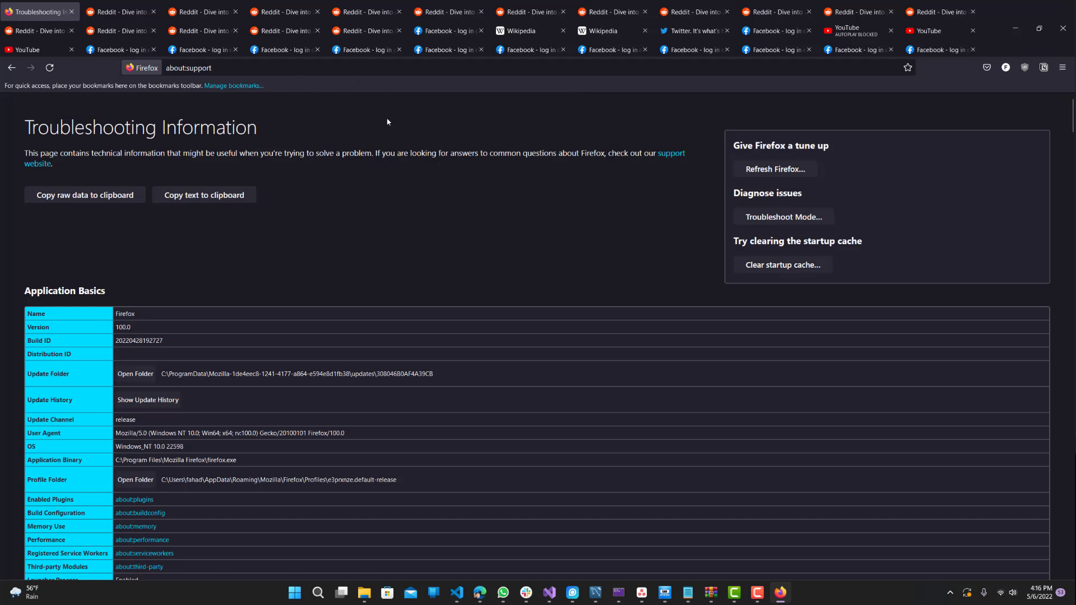
{"action": "scroll", "coordinate": [465, 129], "scroll_direction": "down", "scroll_amount": 2}
{"action": "scroll", "coordinate": [482, 130], "scroll_direction": "up", "scroll_amount": 2}
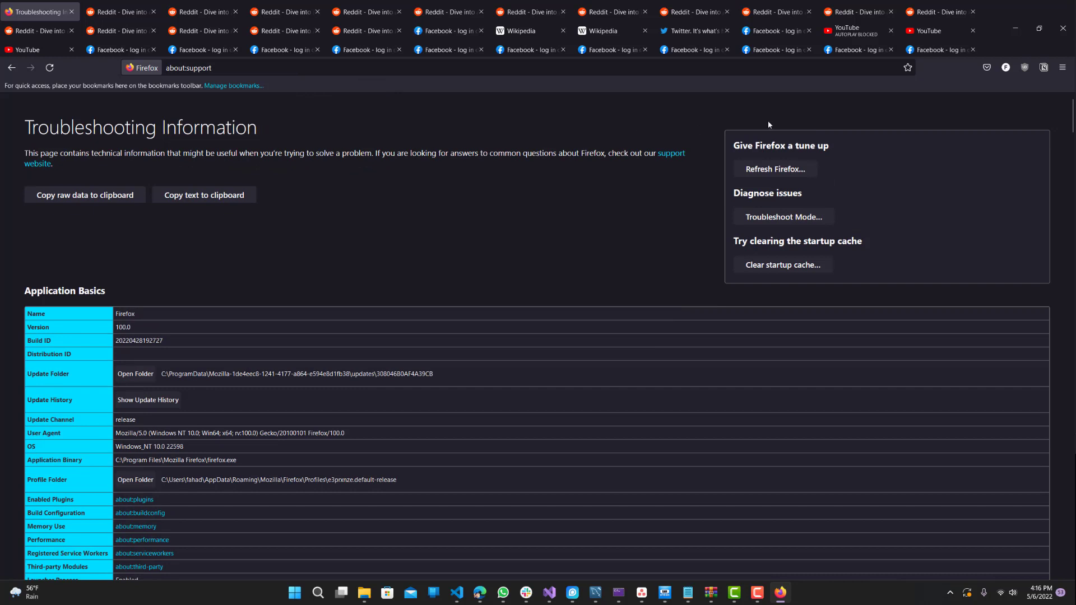